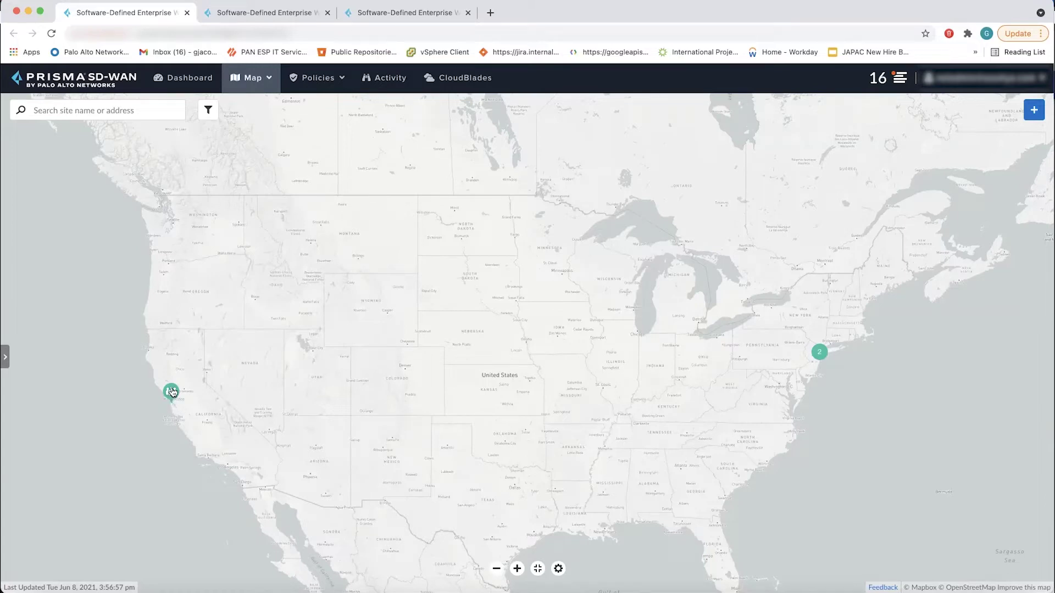
Step: Zoom the site map into the New York cluster to reveal the New York and AWS-DC-East sites
mouse_move(171, 390)
left_click(821, 353)
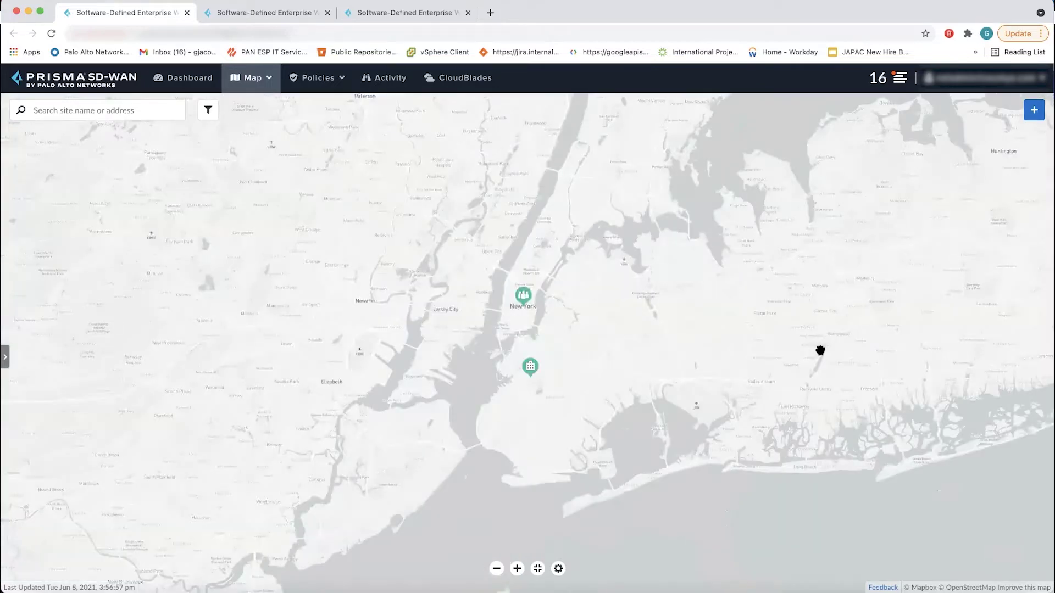
mouse_move(522, 300)
Step: Open the configuration dialog of the GCP NCC Integration card on the CloudBlades page
left_click(269, 15)
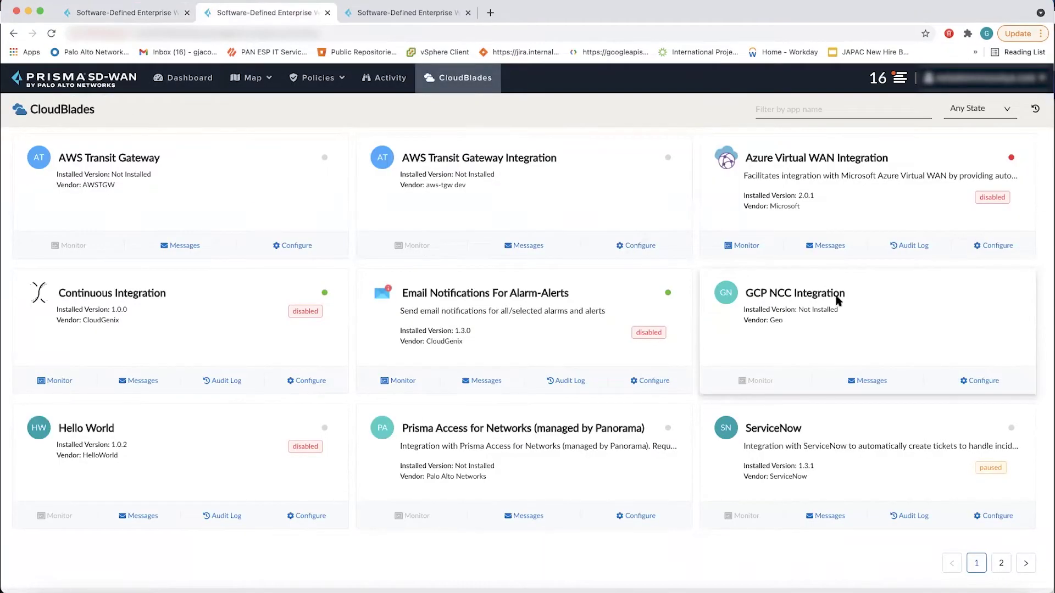
triple_click(750, 294)
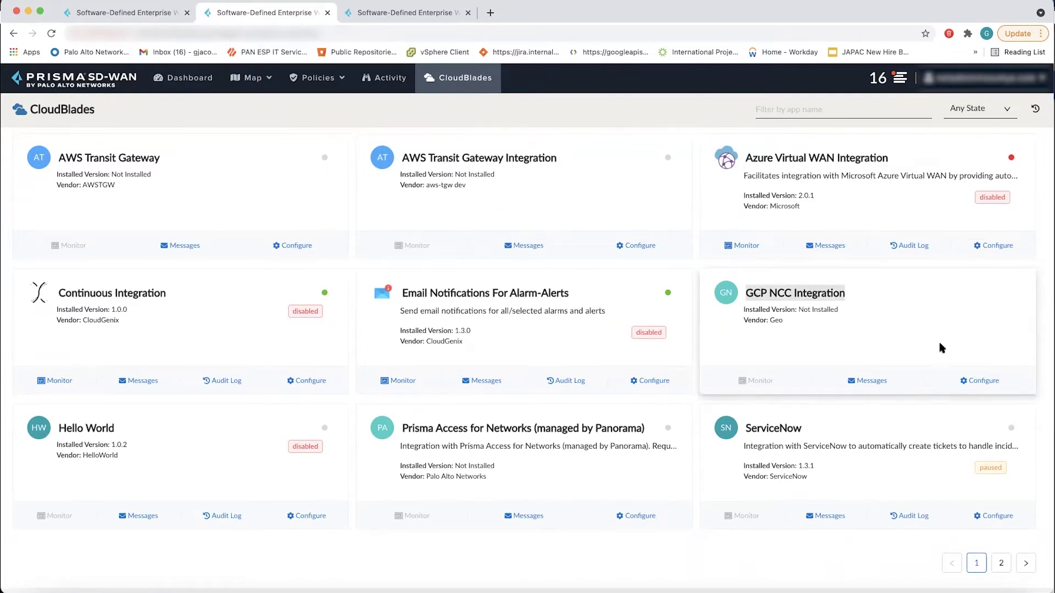
left_click(983, 381)
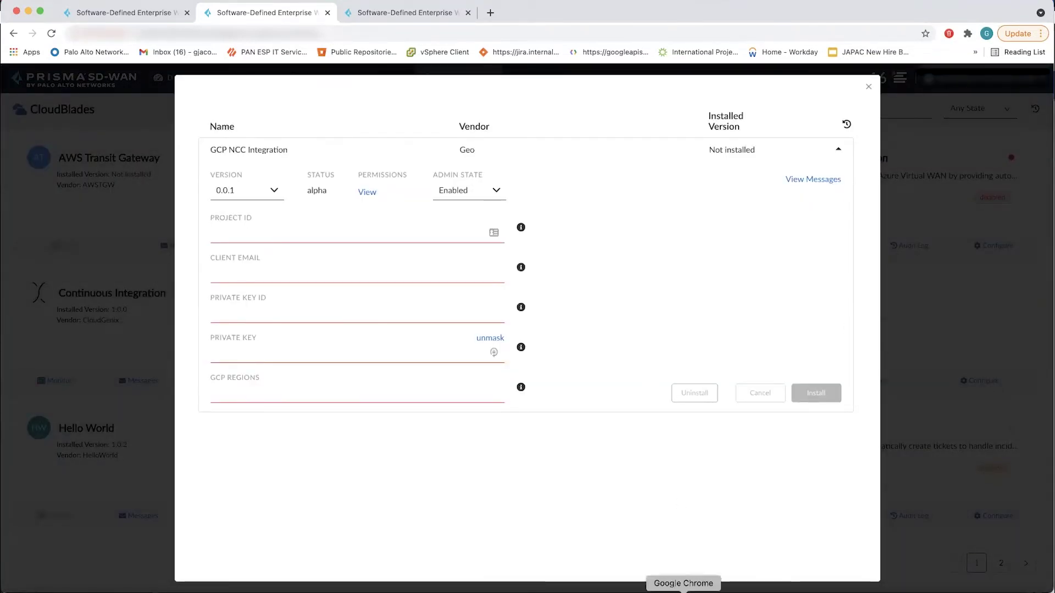
right_click(684, 585)
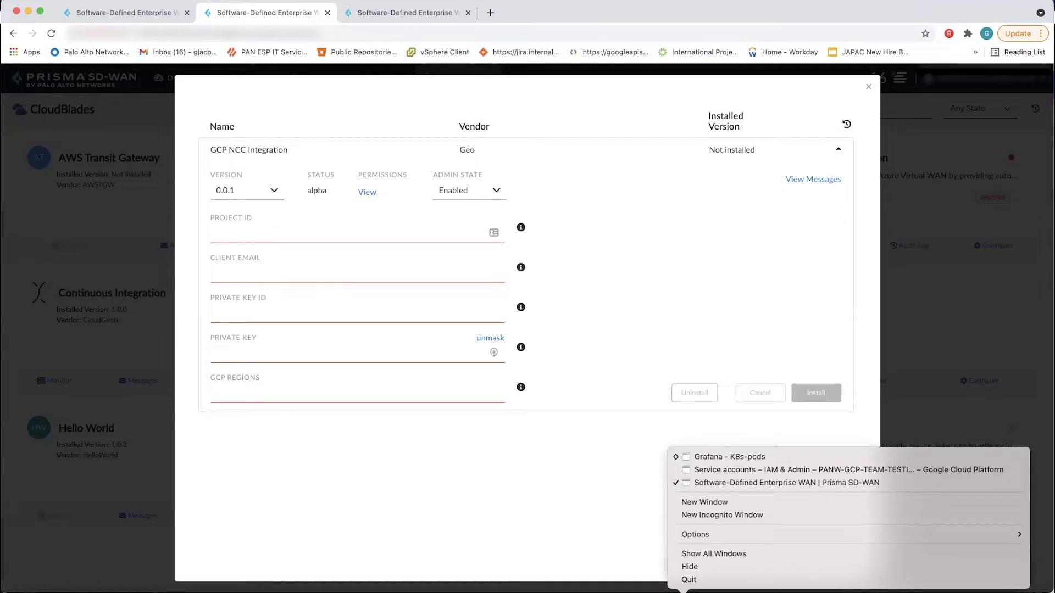
Step: Add a new JSON key to the App Engine default service account, then return to Prisma SD-WAN
left_click(746, 470)
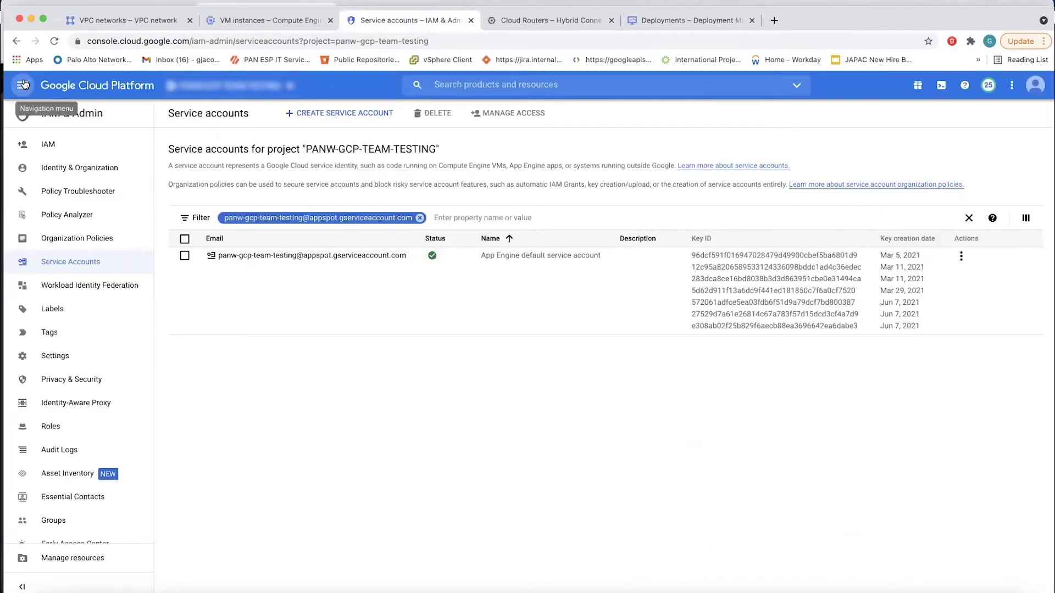
left_click(24, 83)
mouse_move(76, 309)
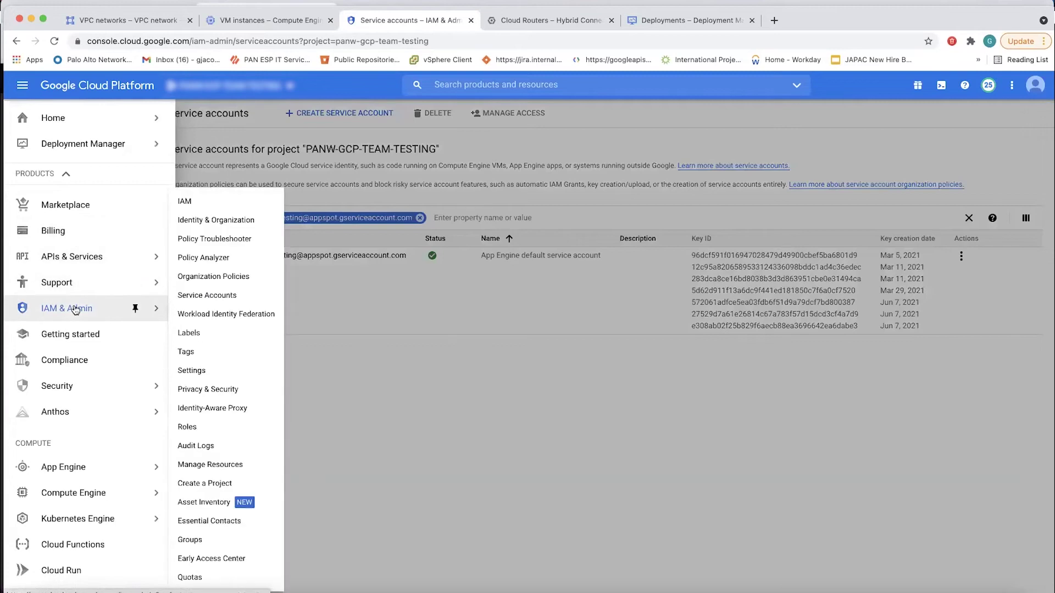
left_click(216, 296)
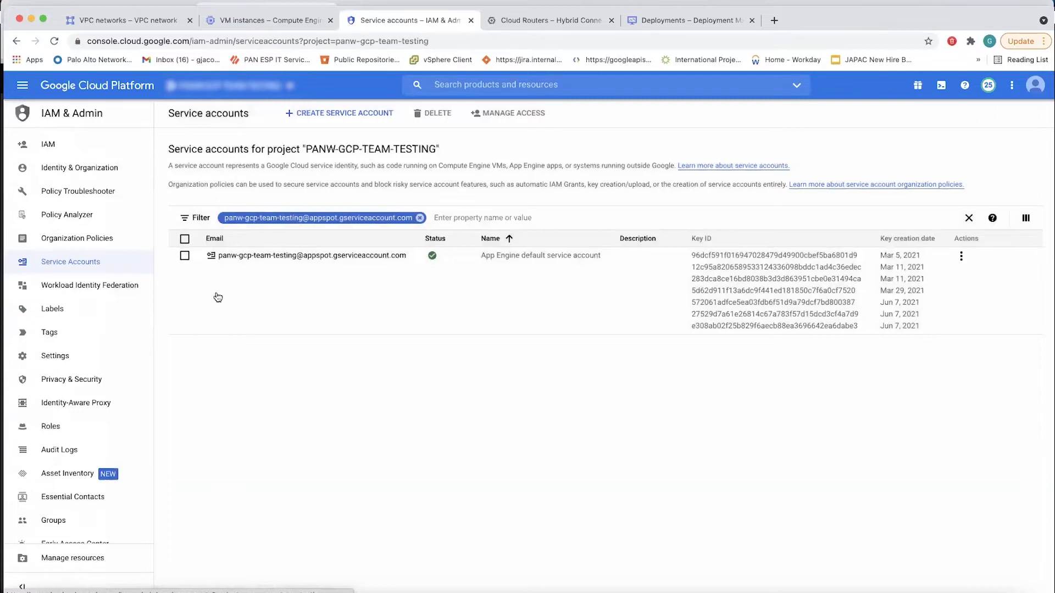
left_click(218, 297)
right_click(687, 591)
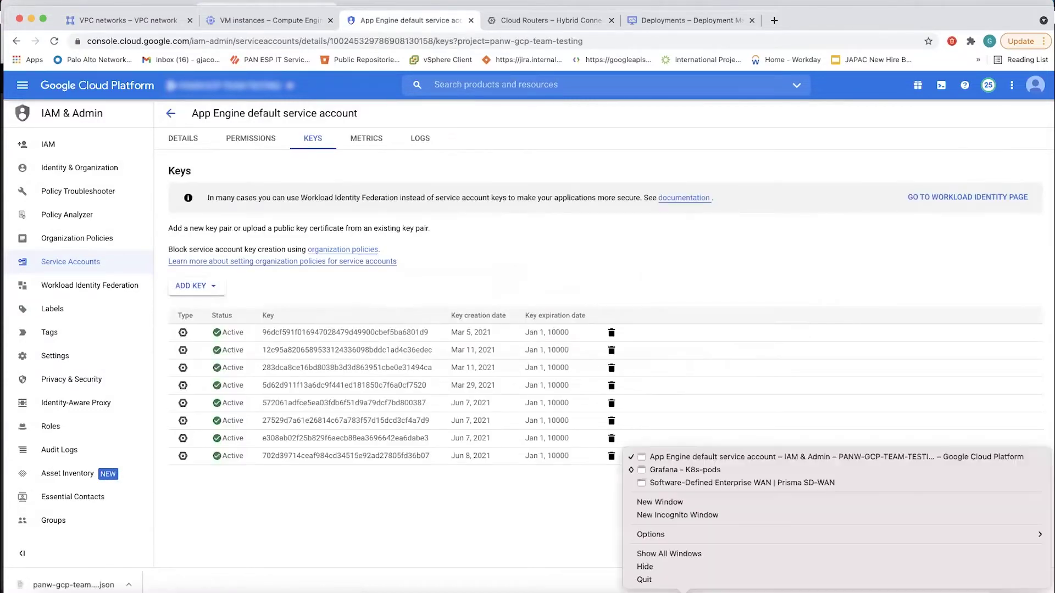
left_click(701, 483)
Step: Paste the project ID and key-file credentials, set region us-central1, and install the CloudBlade
left_click(285, 233)
key("super+v")
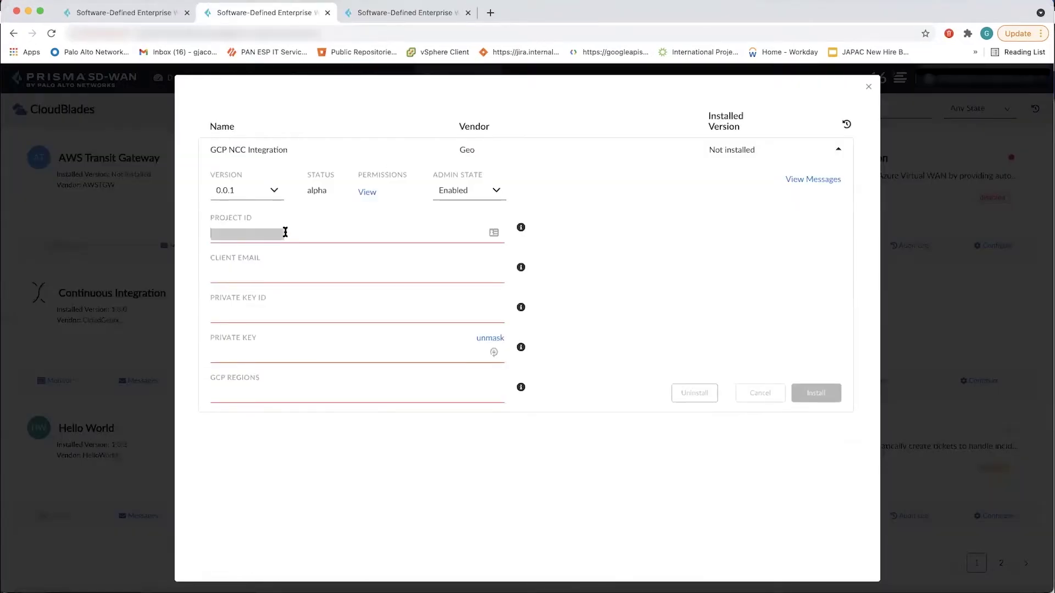
key("super+z")
type("panw-gcp-team-testing")
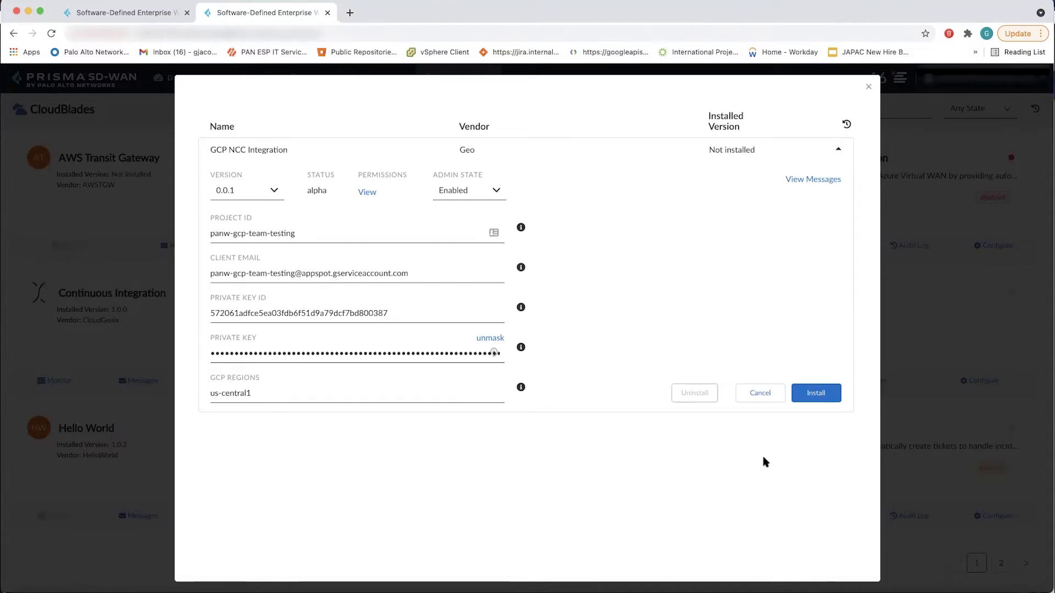
left_click(821, 393)
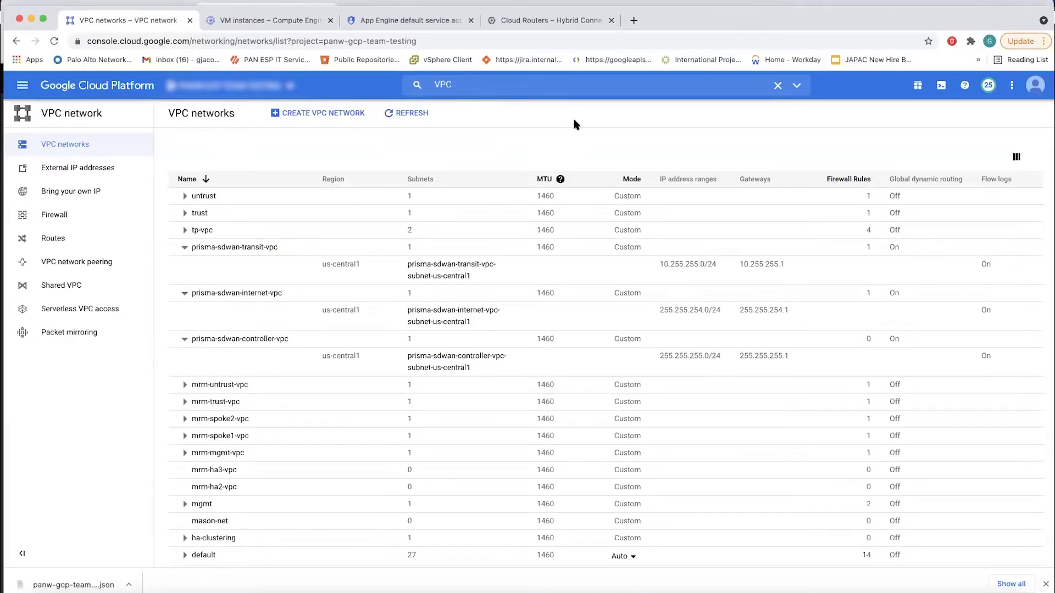
Step: Search the VPC networks page for 'prisma' and check the transit, internet and controller VPCs
key("super+f")
type("prisma")
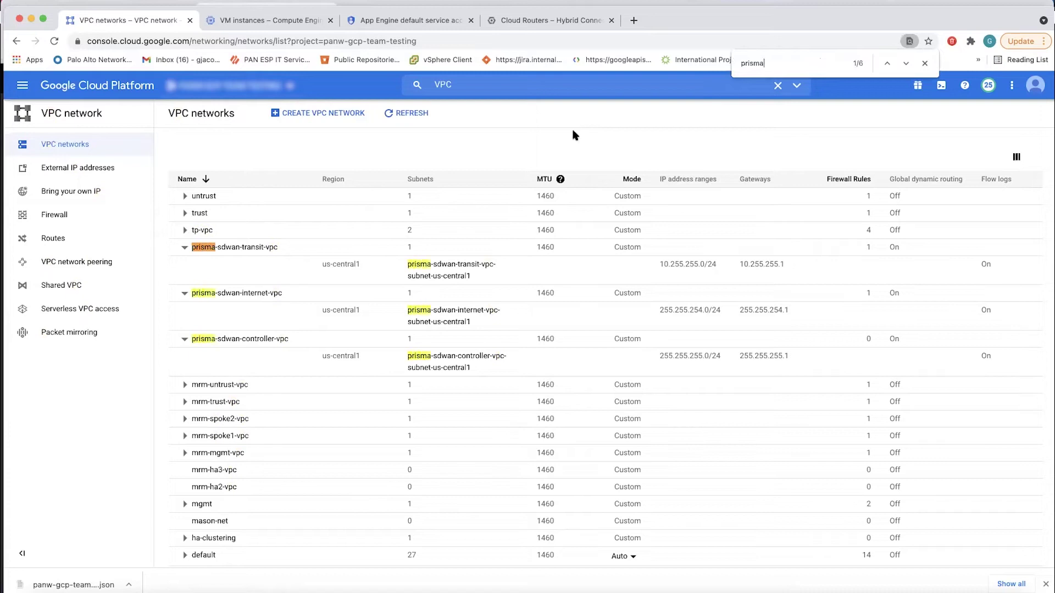
triple_click(237, 248)
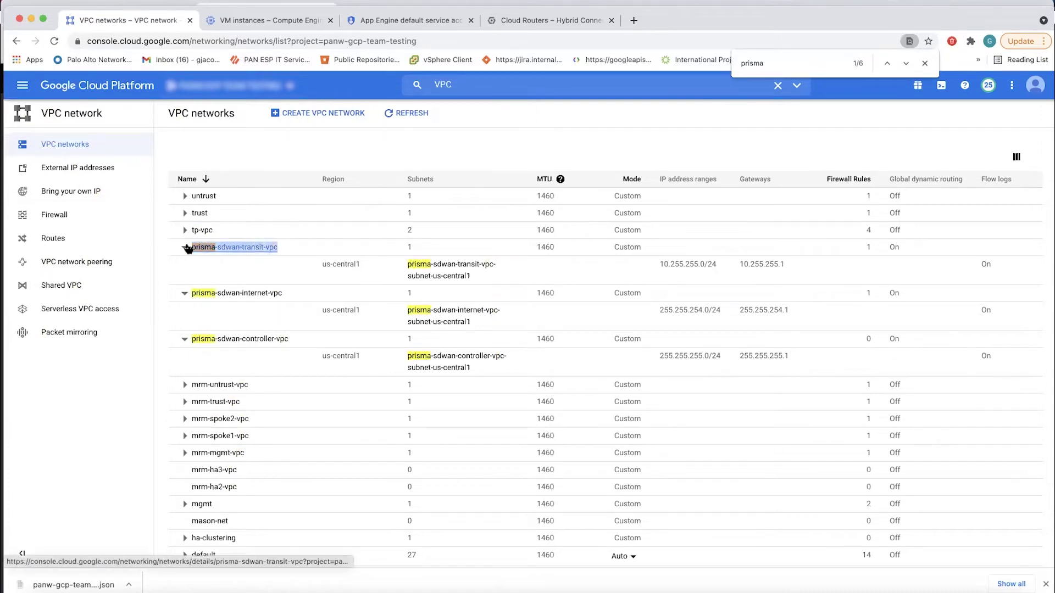
triple_click(287, 293)
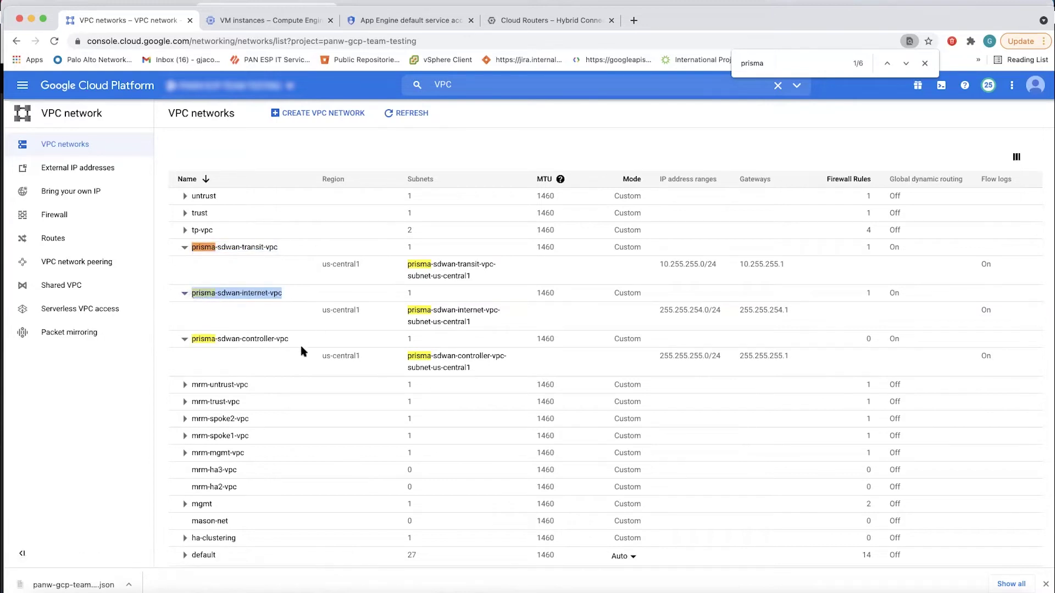
left_click_drag(301, 338, 191, 341)
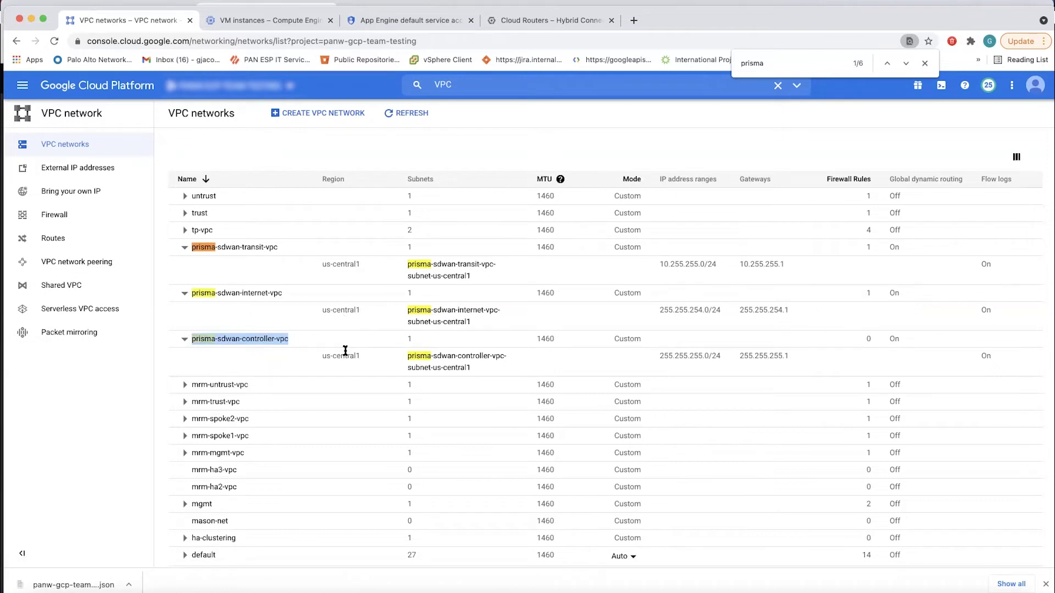
left_click(542, 136)
Step: Refresh the VM instances list to show the two running prisma-sdwan ION 7108 instances
left_click(245, 23)
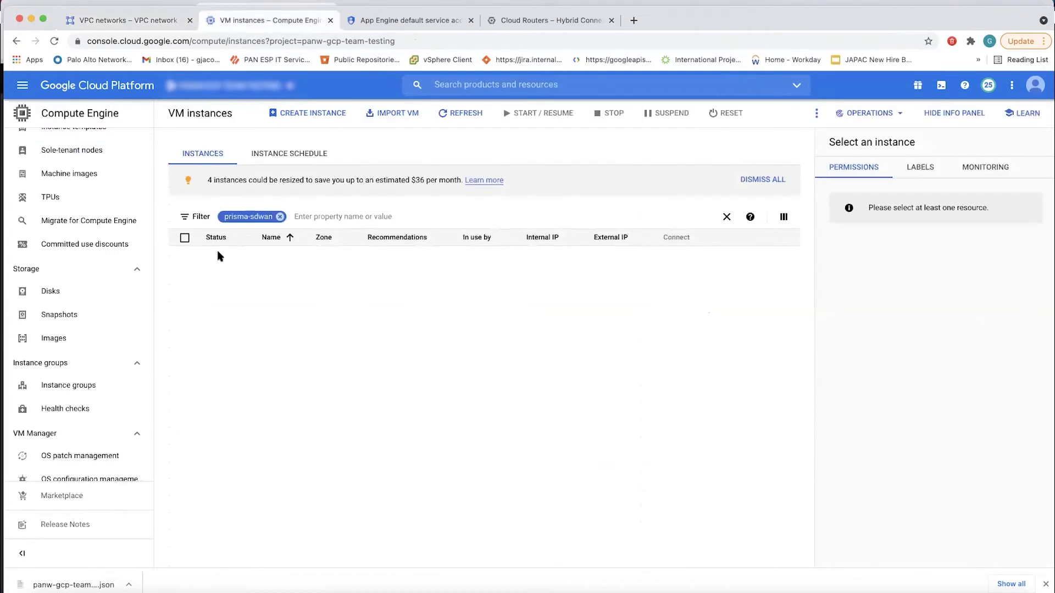
left_click(446, 112)
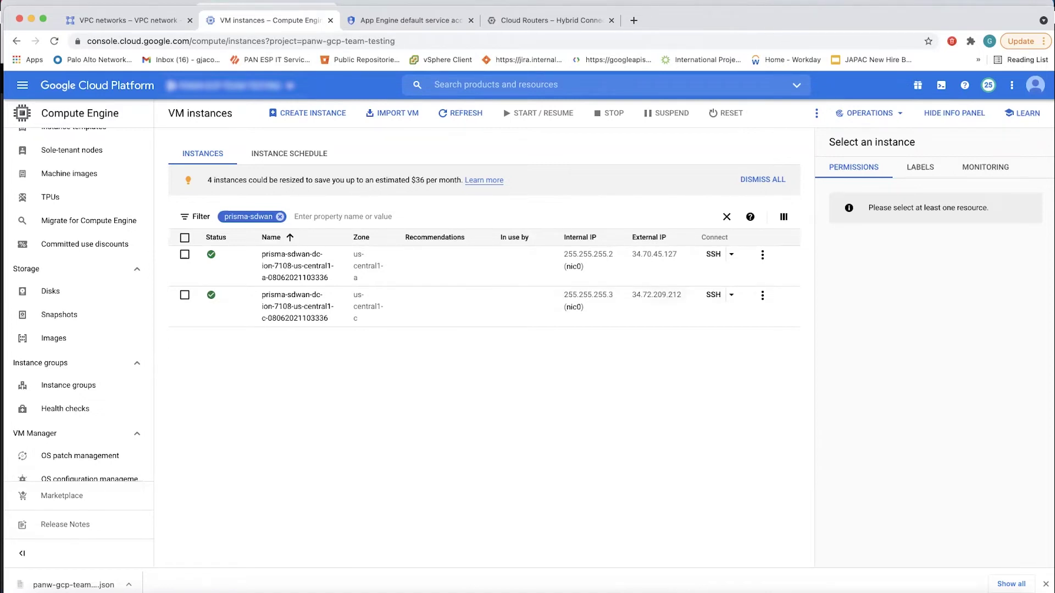
Step: Refresh Cloud Routers and inspect prisma-sdwan-cloud-router-us-central1 on the transit VPC with ASN 65011
left_click(526, 20)
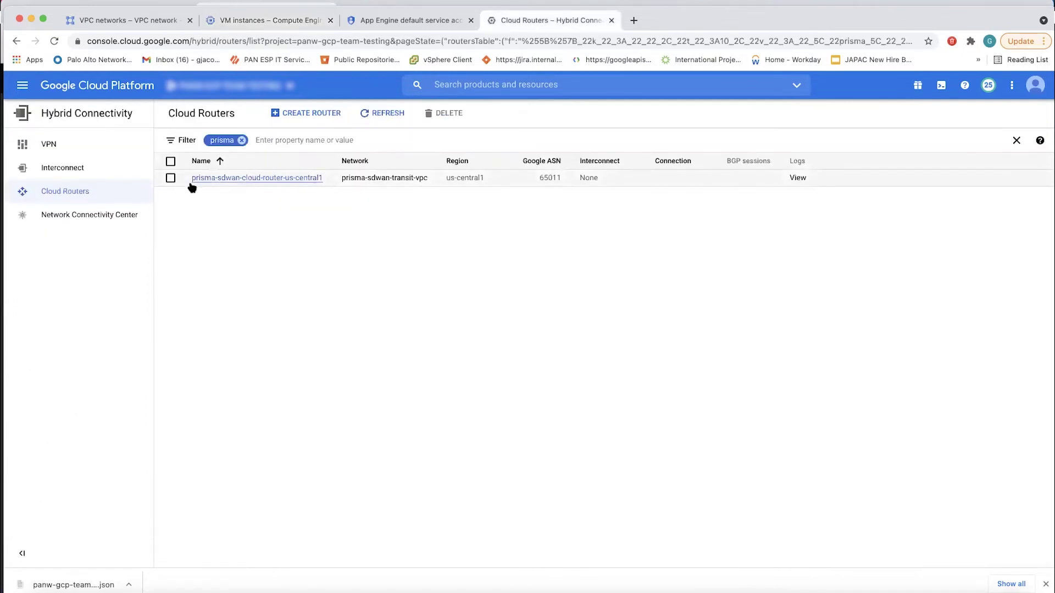
left_click(391, 115)
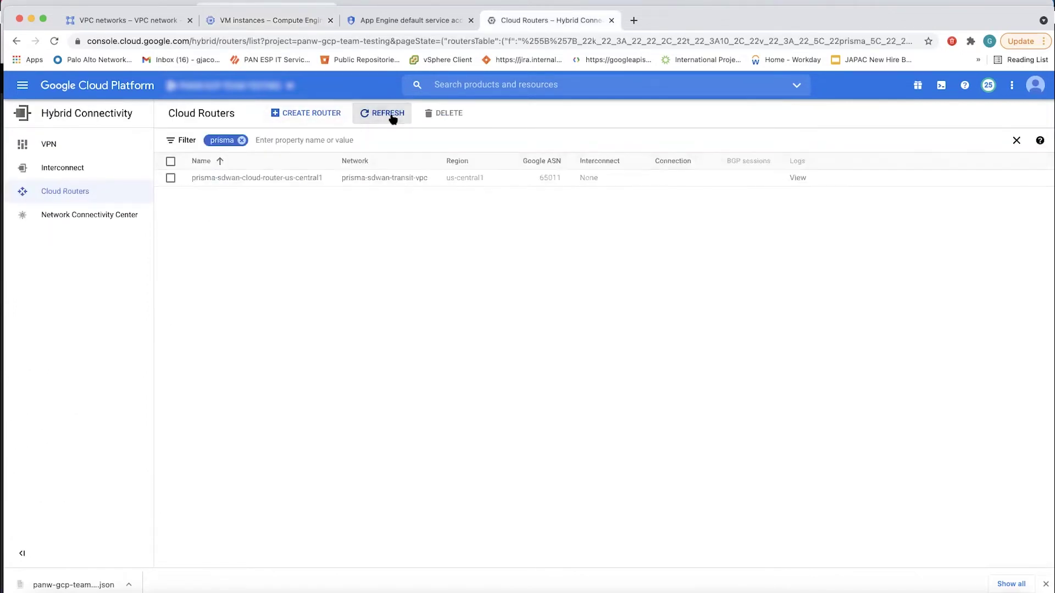
left_click(171, 179)
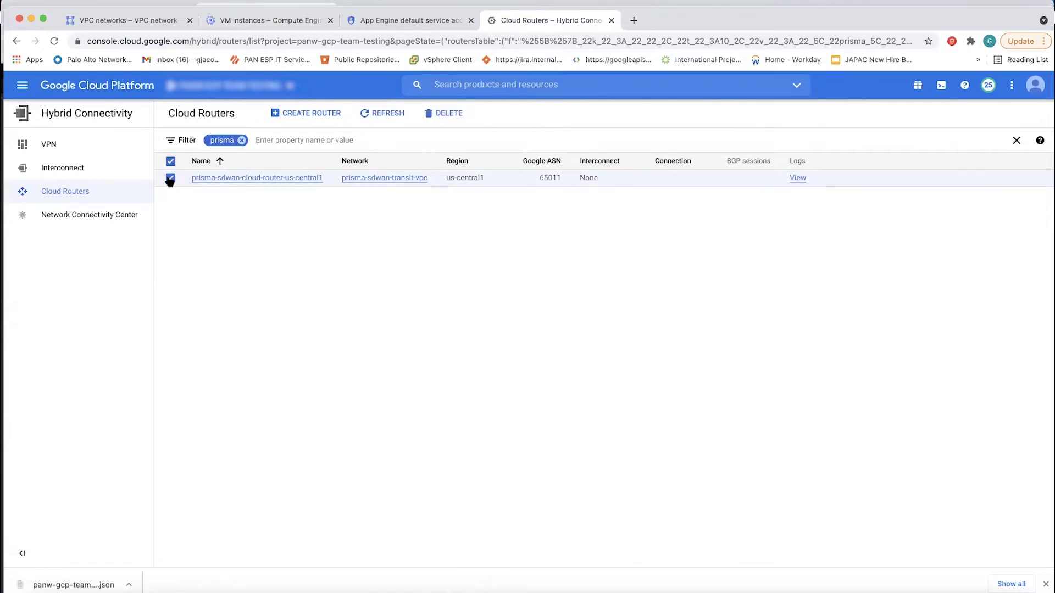
left_click(171, 179)
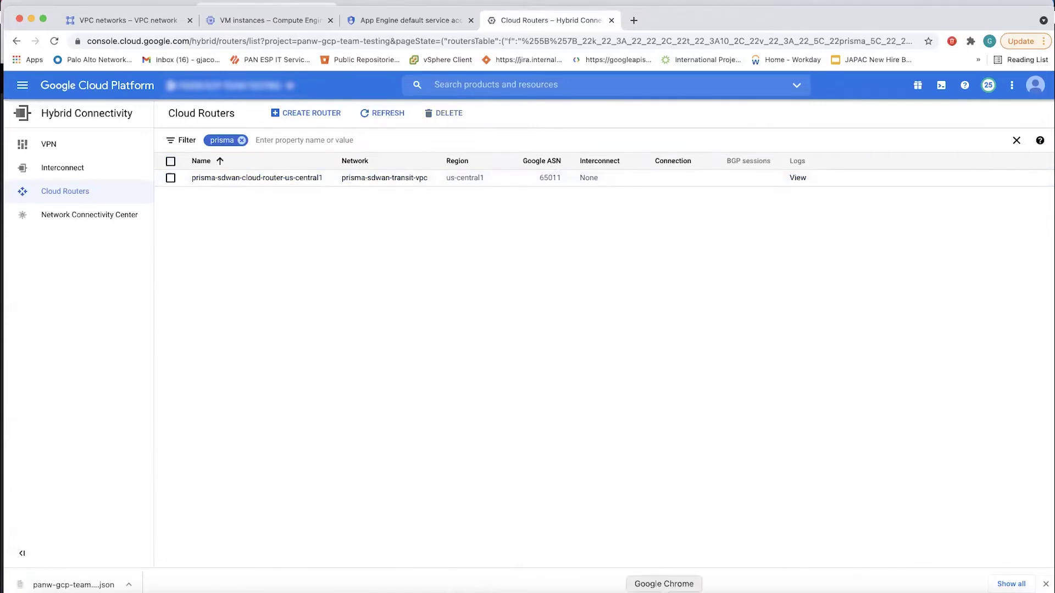
right_click(664, 591)
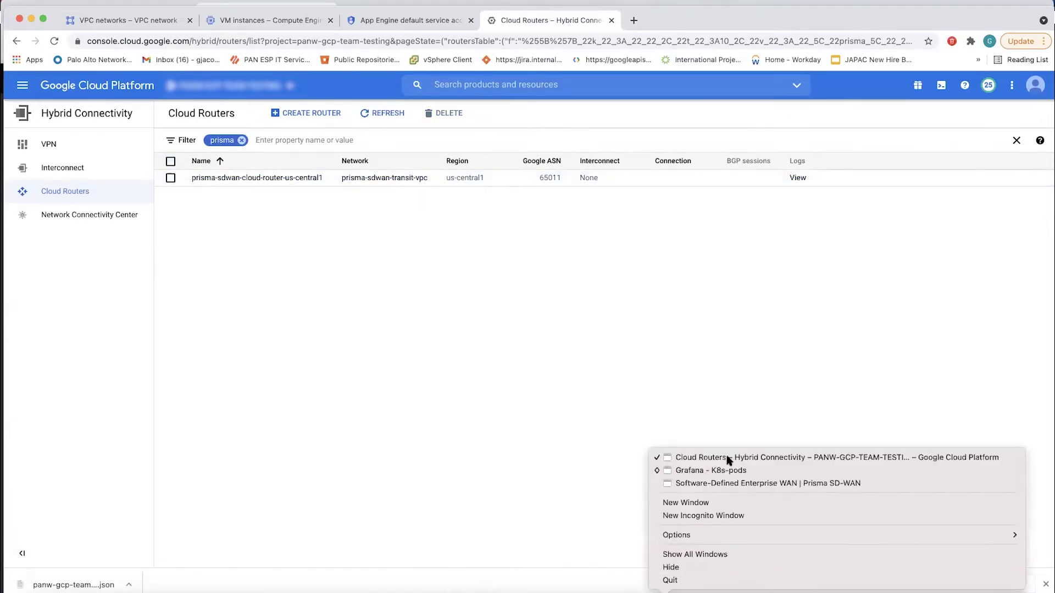
Step: Close the GCP NCC Integration dialog and open Map > Sites to find prisma-sdwan-gcp-site-us-central1
left_click(717, 484)
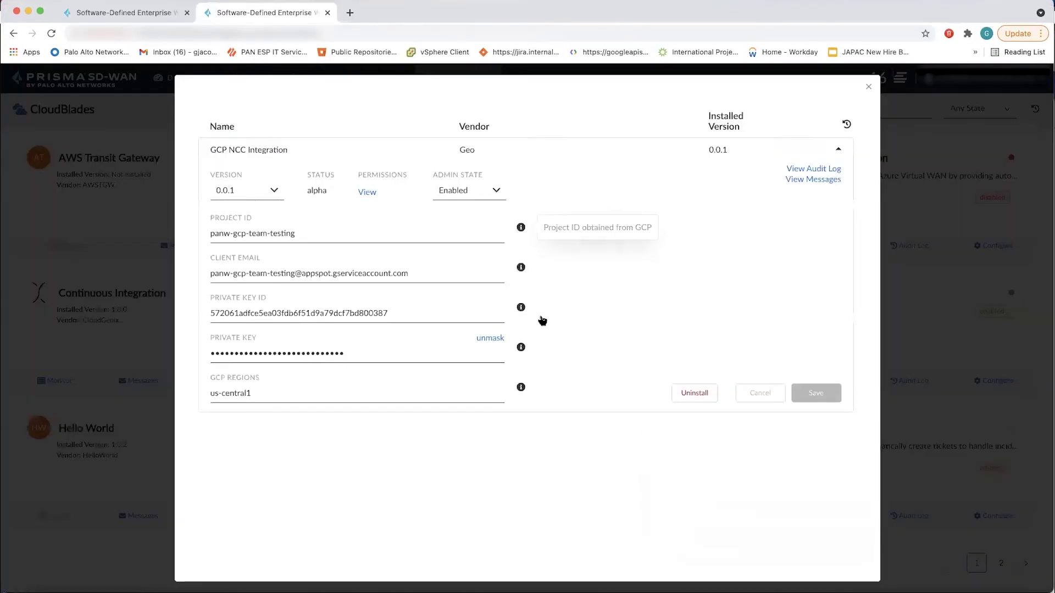
left_click(868, 86)
mouse_move(255, 82)
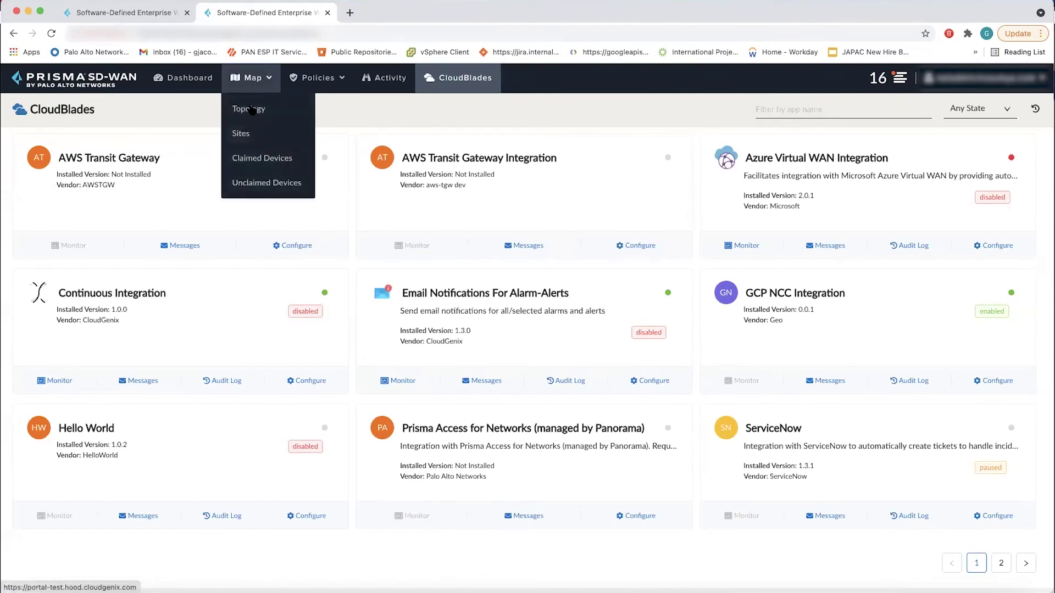
left_click(245, 140)
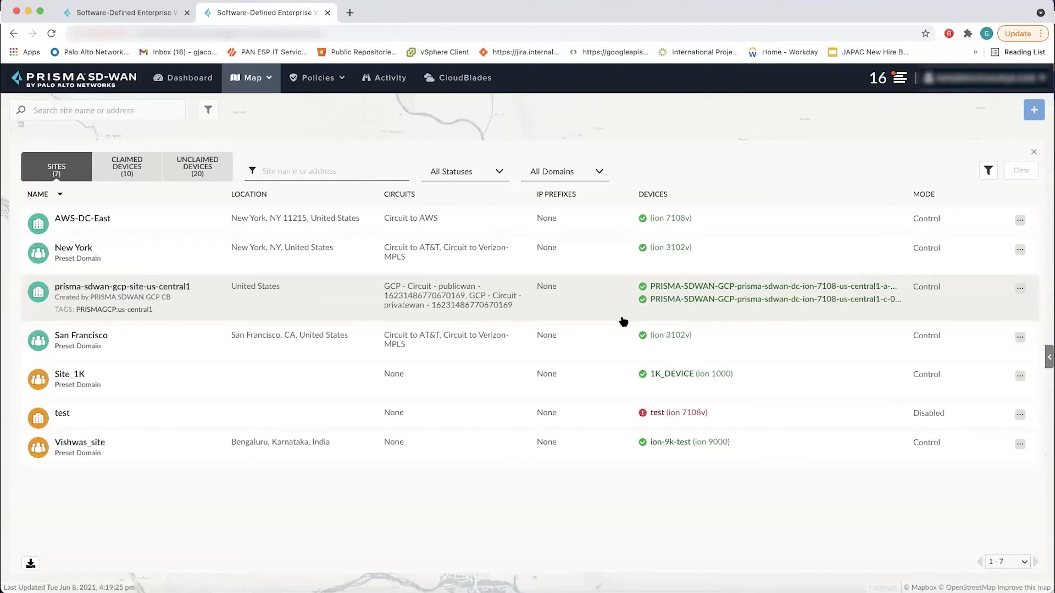
Step: List the claimed devices and scroll down to the PRISMA-SDWAN-GCP ION 7108 devices
left_click(138, 168)
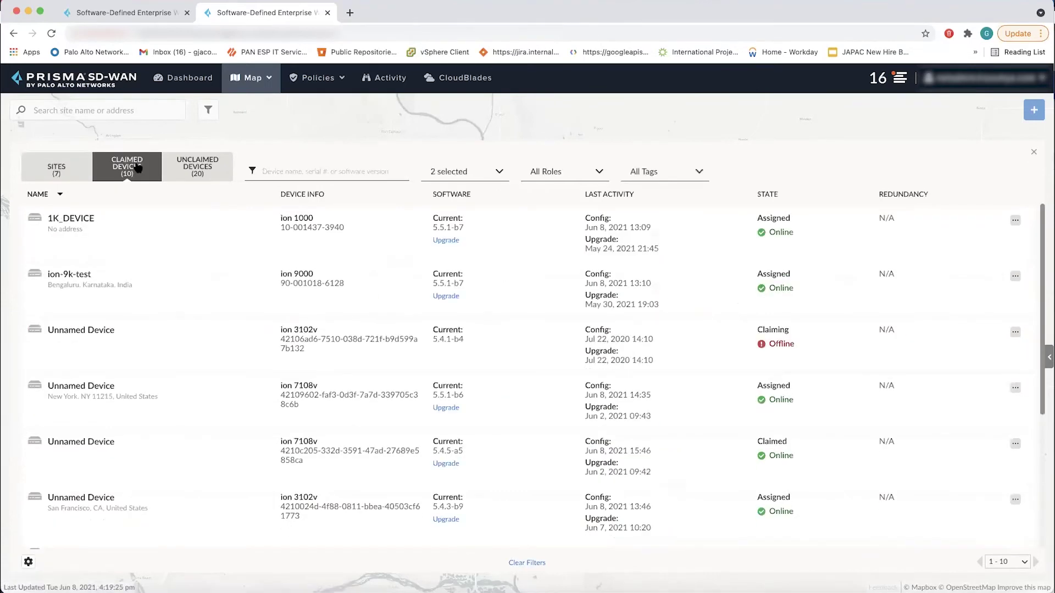
scroll(189, 390, "down", 4)
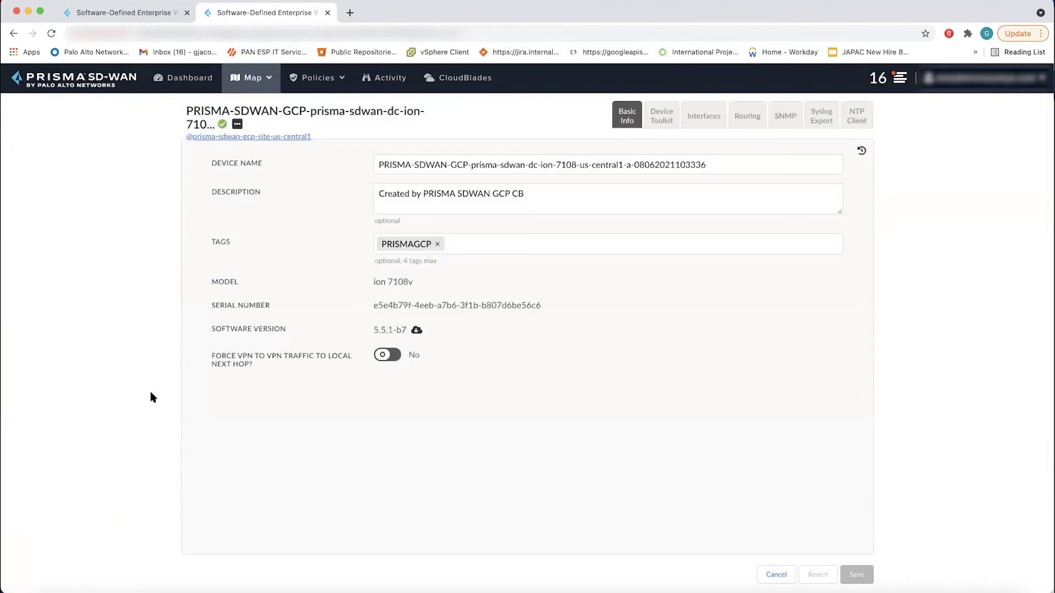
Step: Review virtual port 2's settings on the GCP ION and check its live status
left_click(712, 118)
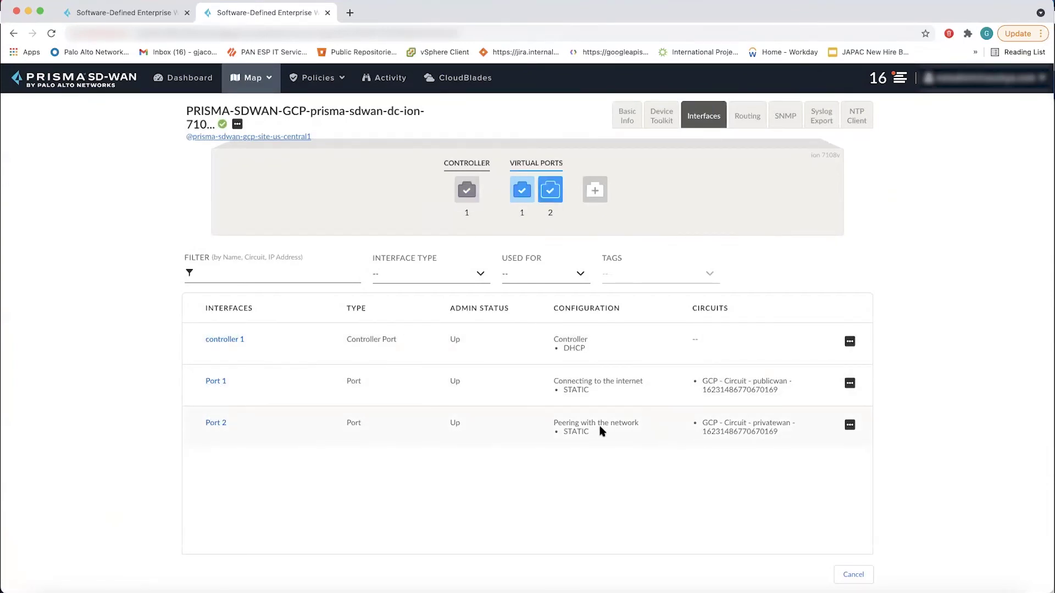
left_click(551, 191)
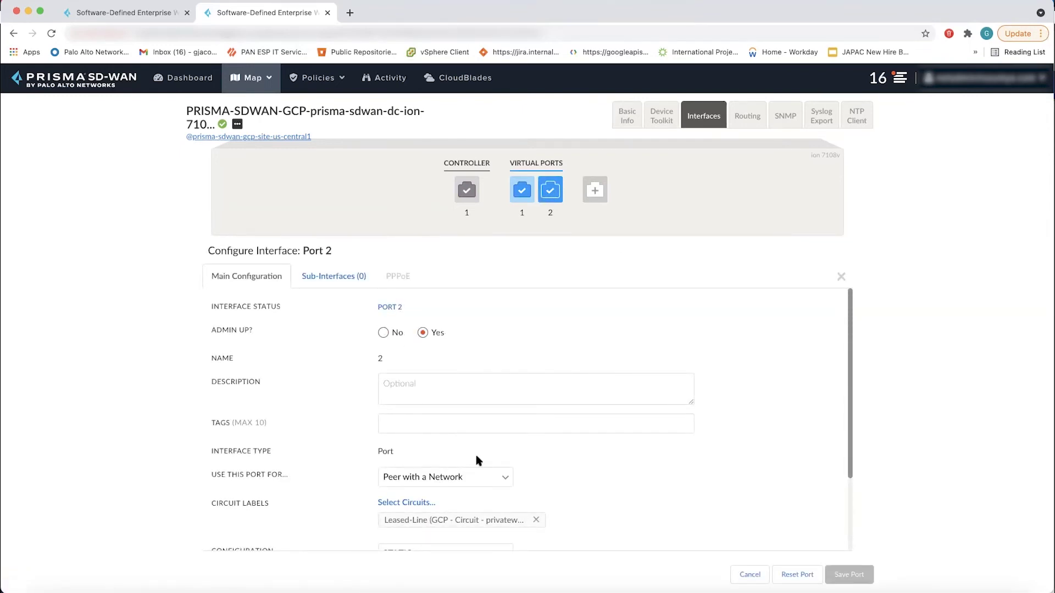
scroll(478, 461, "down", 3)
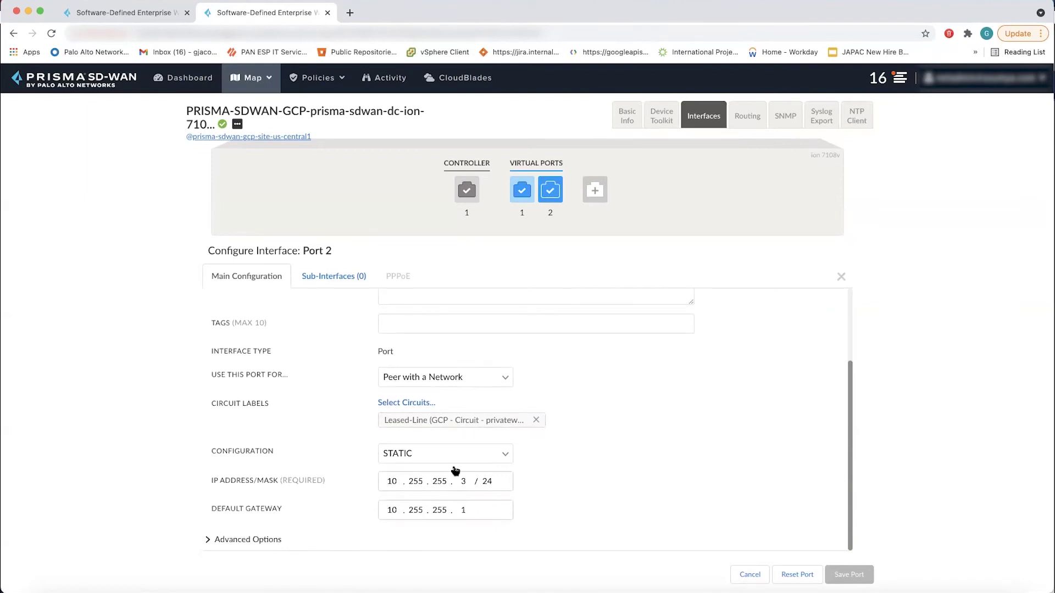
scroll(528, 393, "up", 3)
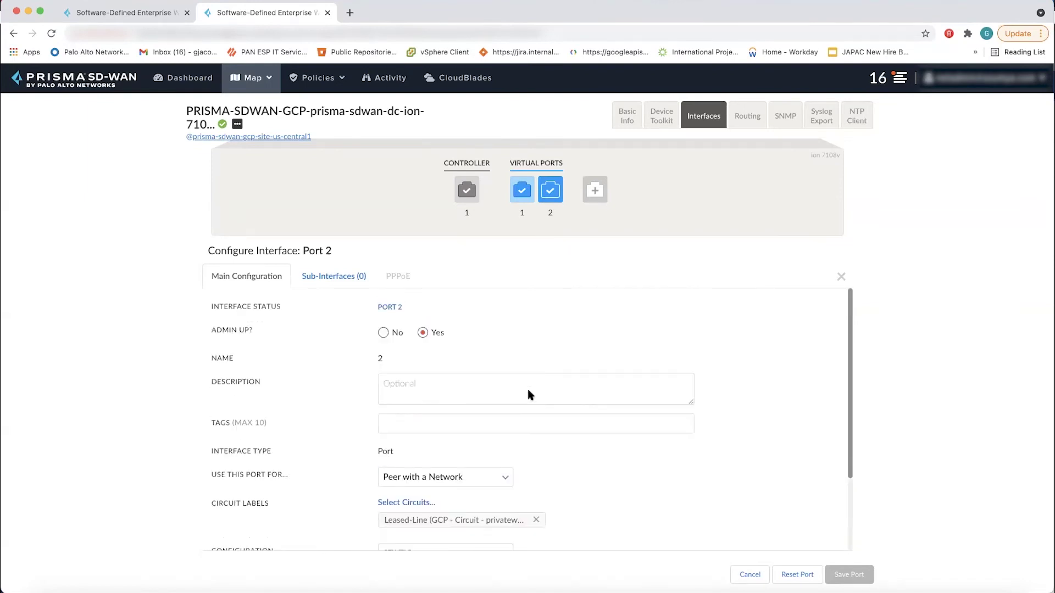
left_click(386, 304)
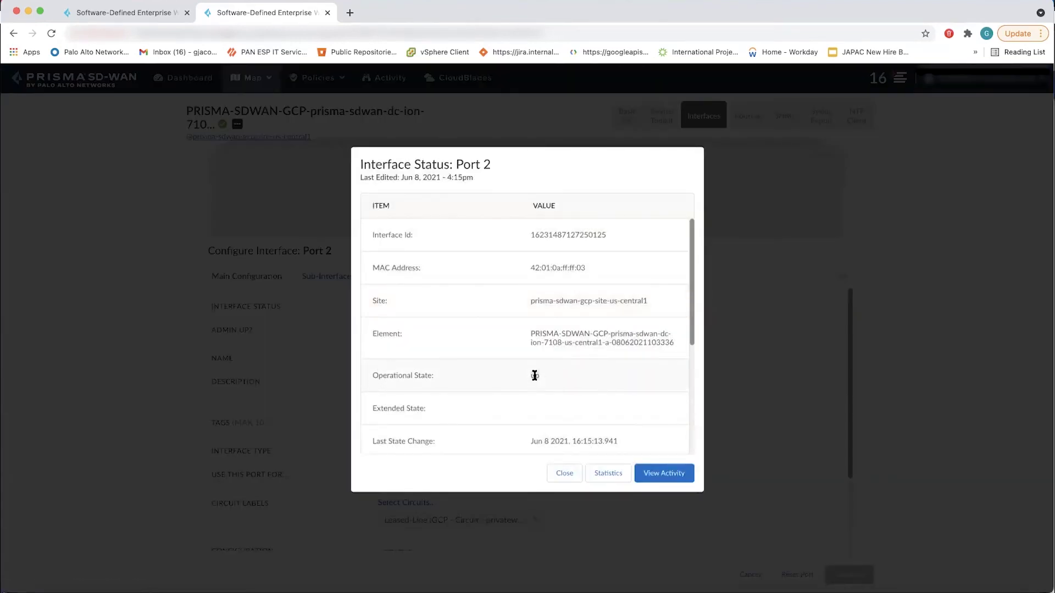
left_click(560, 473)
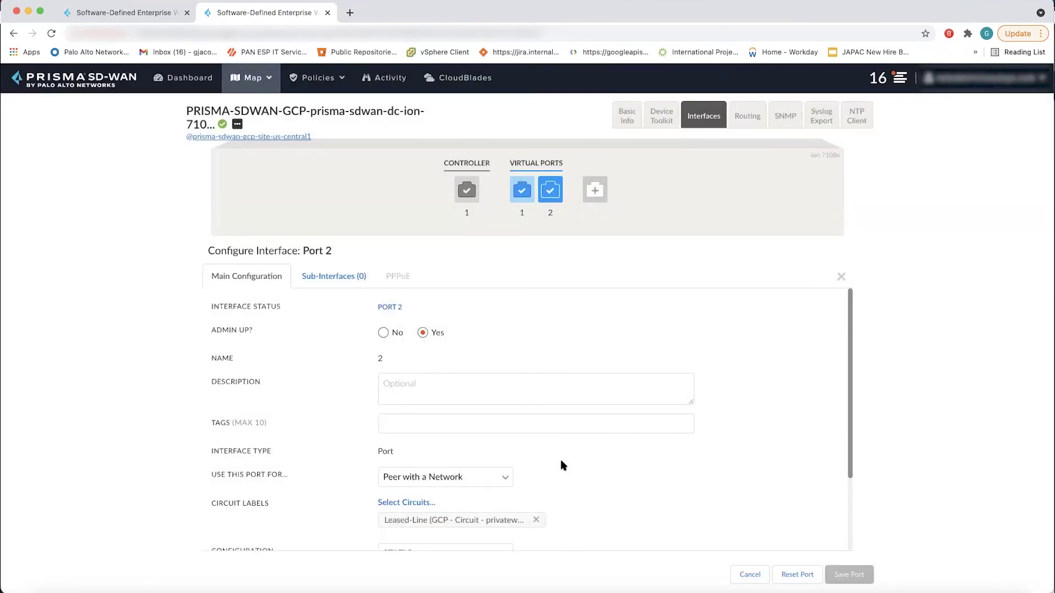
Step: Show the ION's BGP peers Route - 0 (10.255.255.10) and Route - 1 (10.255.255.11), AS 65011
left_click(746, 118)
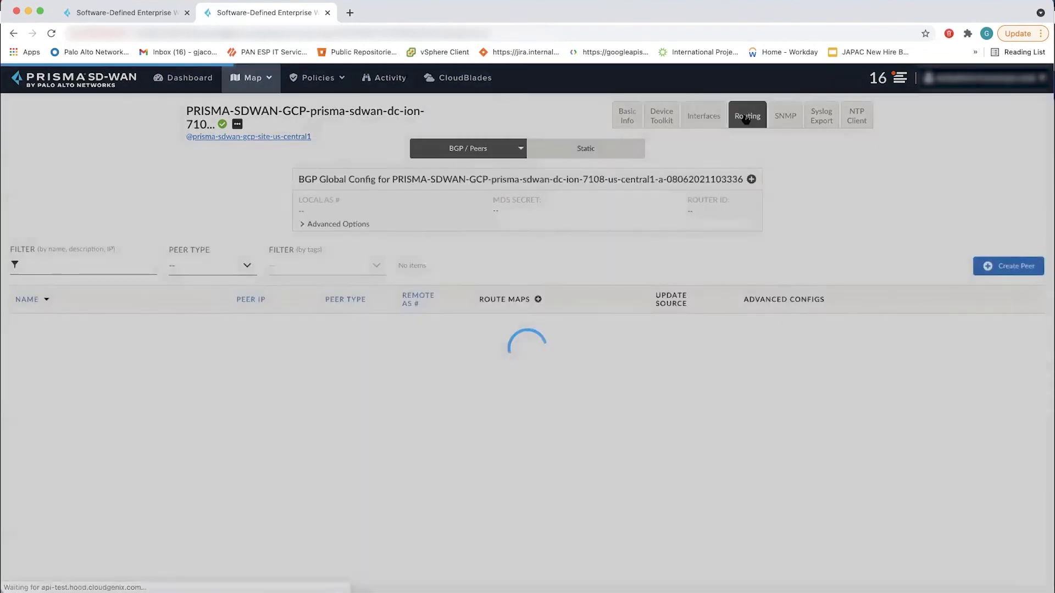